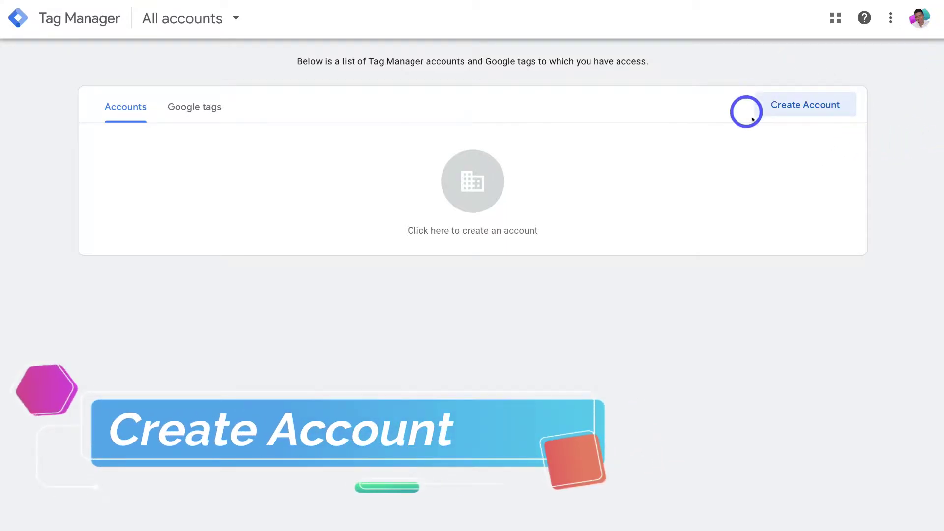
- Start a new Tag Manager account named Syndeo Media with New Zealand as its country
left_click(819, 106)
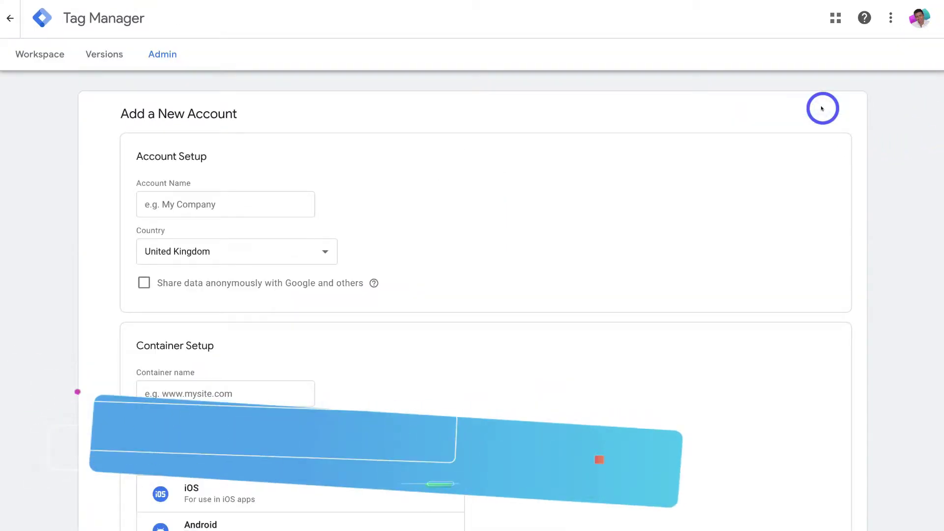
left_click(220, 203)
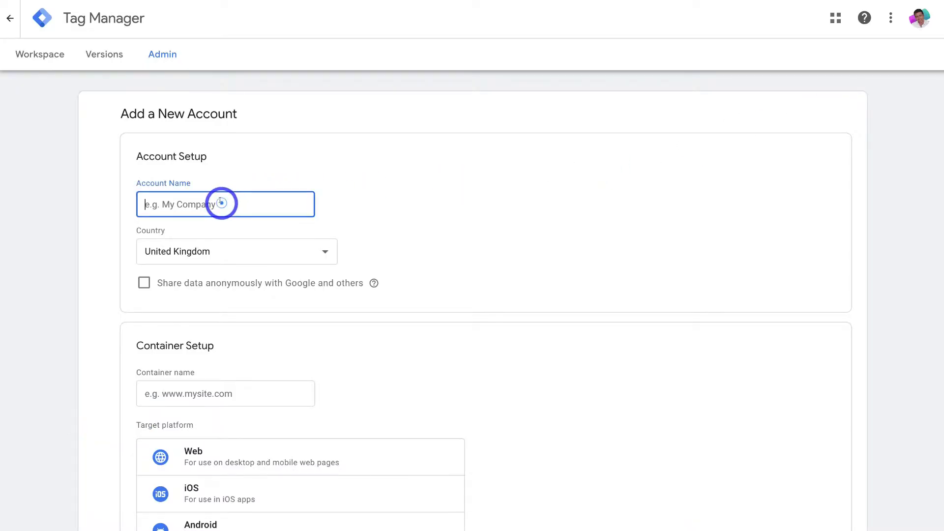
type("Syndeo Media")
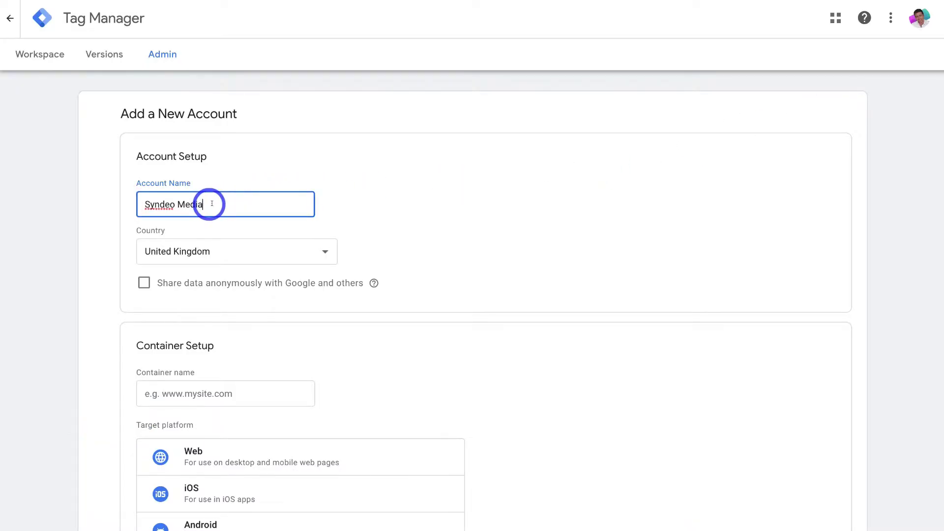
left_click(322, 256)
scroll(204, 84, "up", 10)
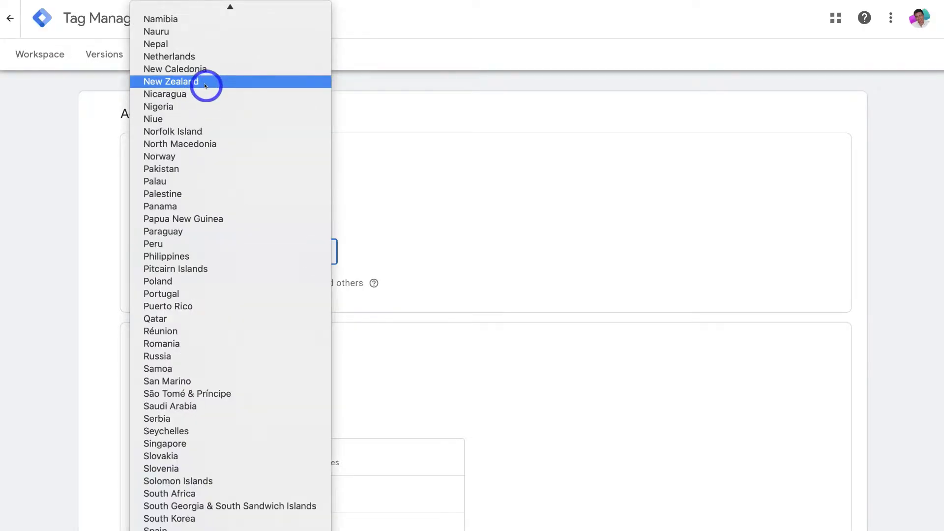
left_click(204, 85)
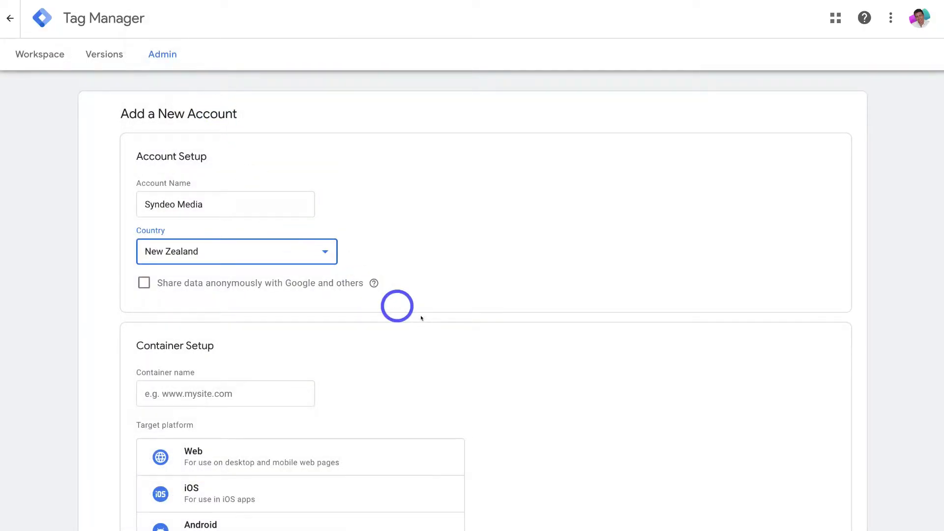
scroll(487, 339, "down", 3)
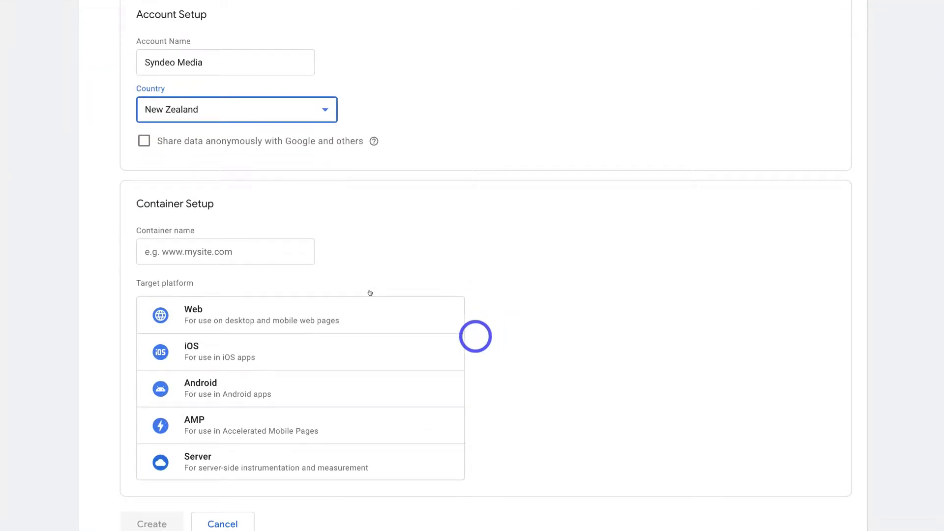
left_click(225, 255)
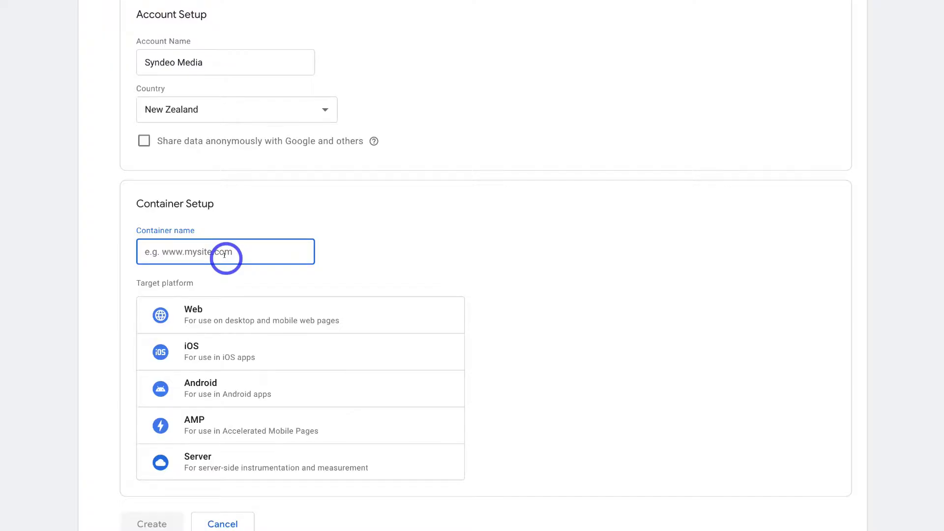
type("www.syndeo.co.nz")
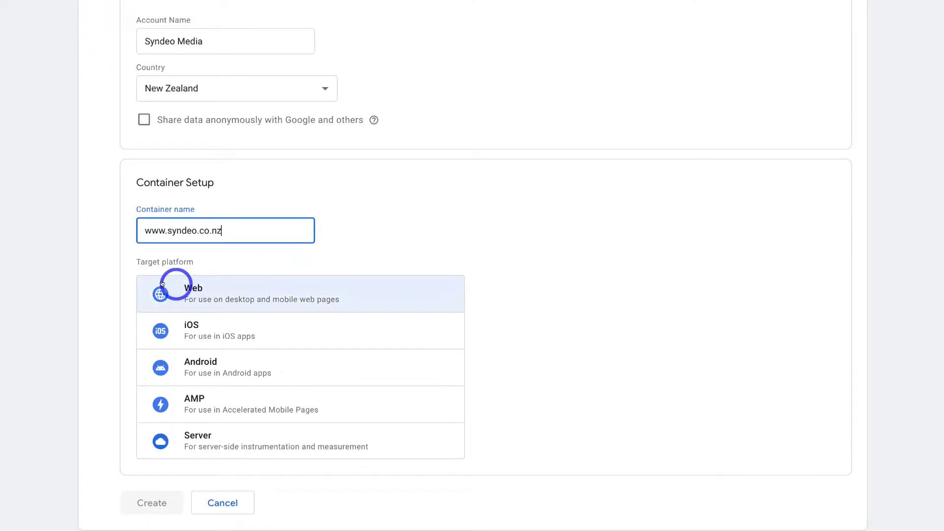
left_click(287, 293)
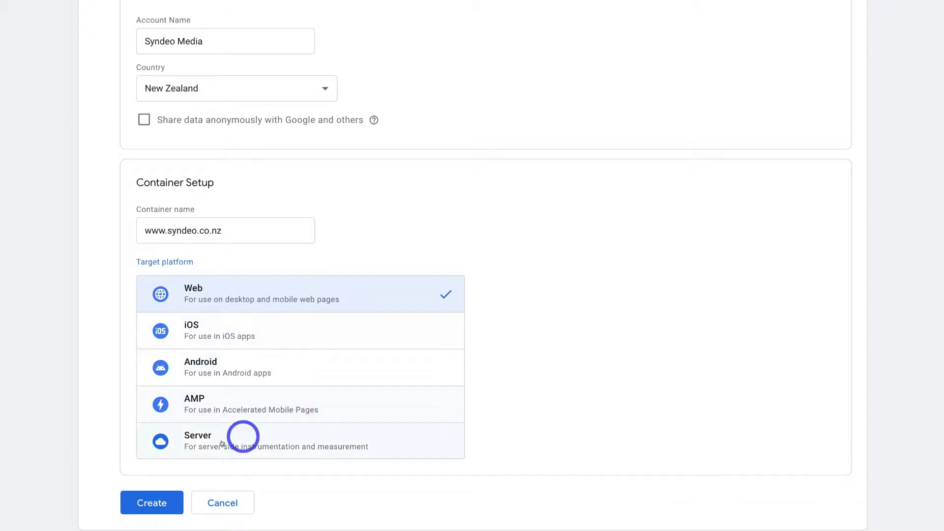
left_click(156, 502)
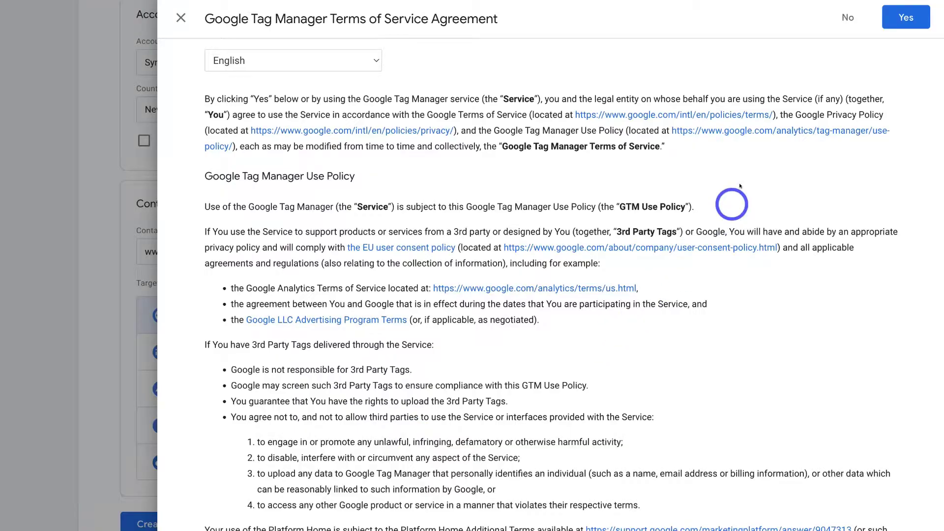
left_click(906, 17)
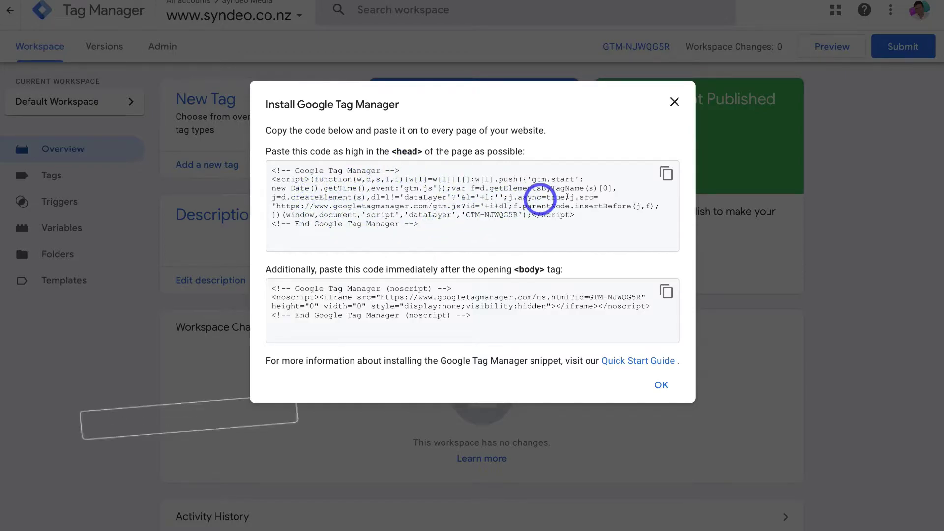
- Copy the container's <head> installation code from the Install Google Tag Manager dialog
left_click(661, 173)
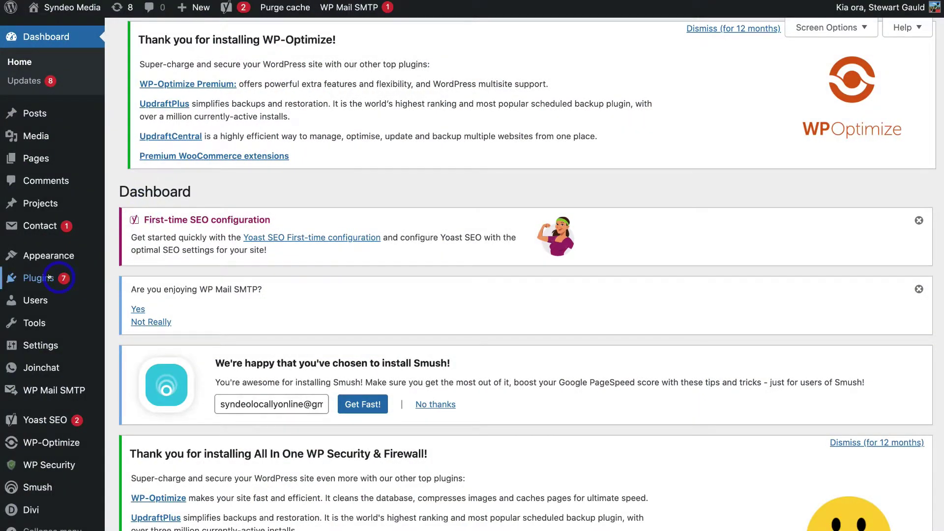
- Search the Add Plugins page for HFCM to find Header Footer Code Manager
mouse_move(34, 278)
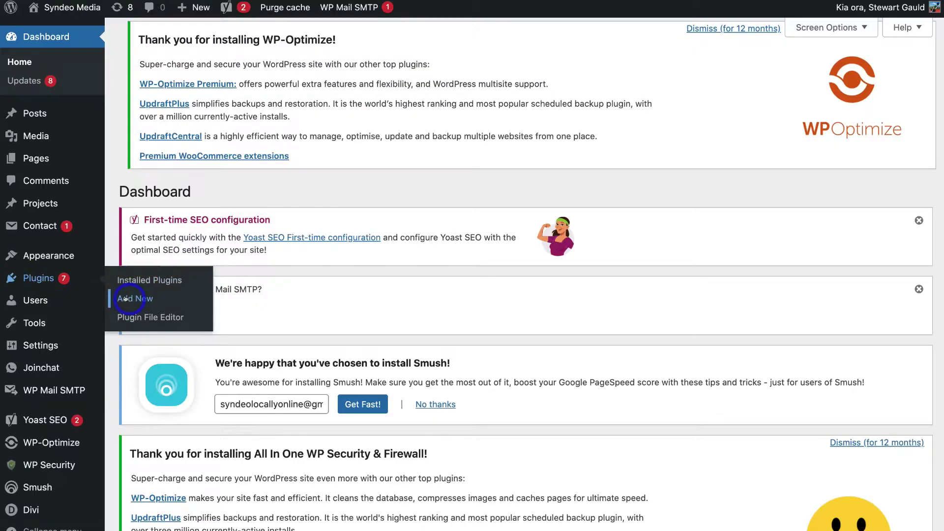
left_click(160, 299)
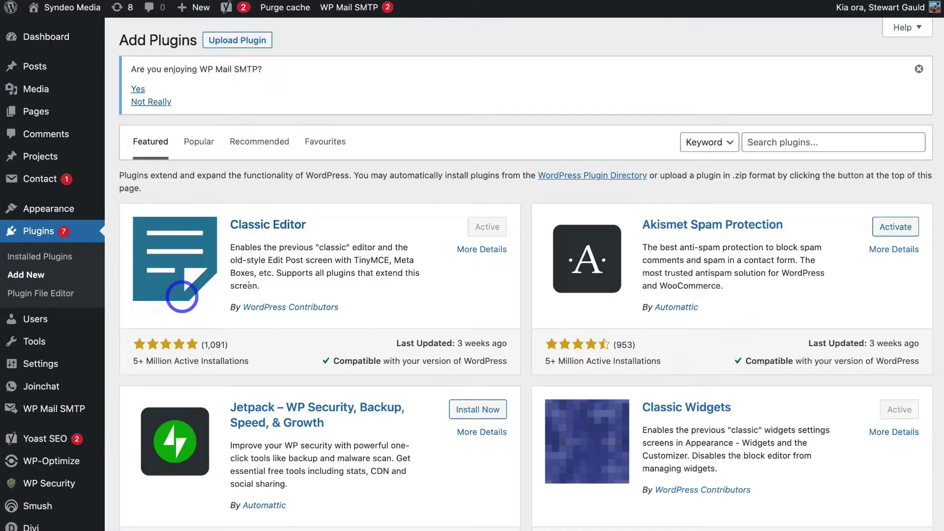
left_click(762, 142)
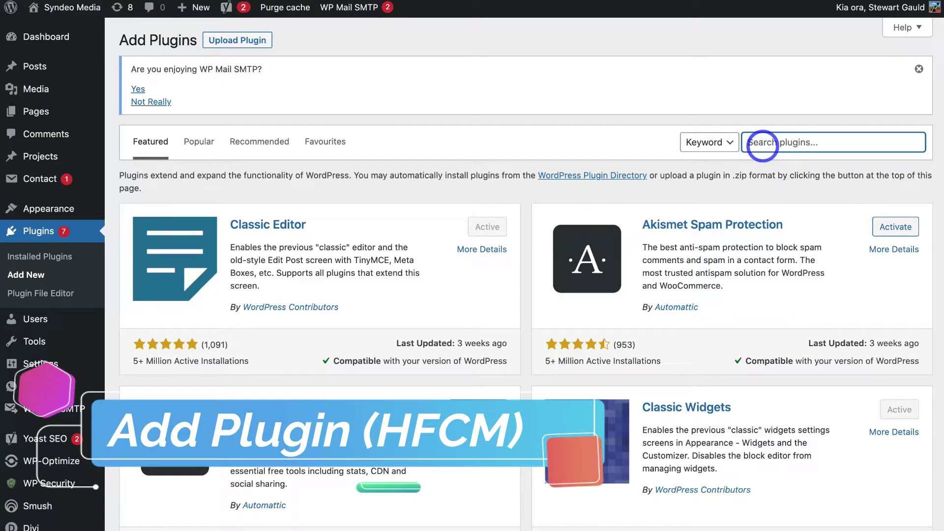
type("H")
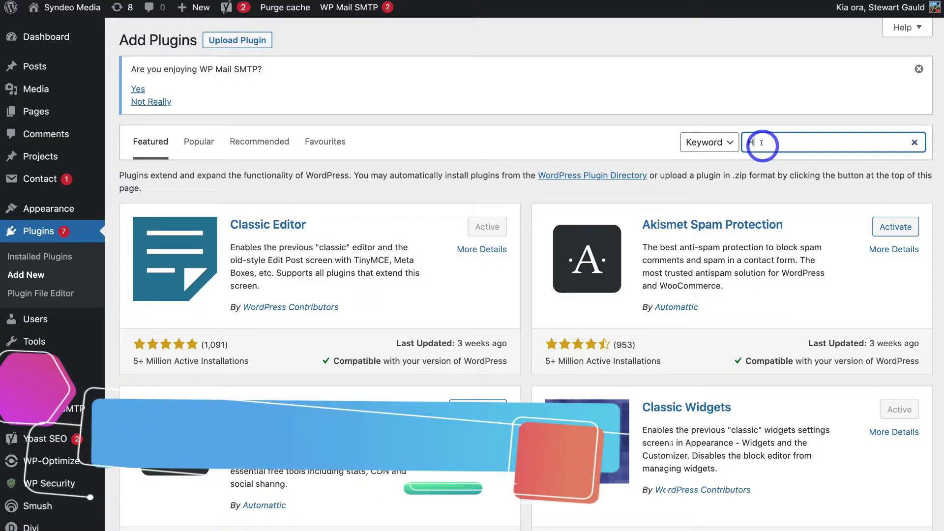
type("FCM")
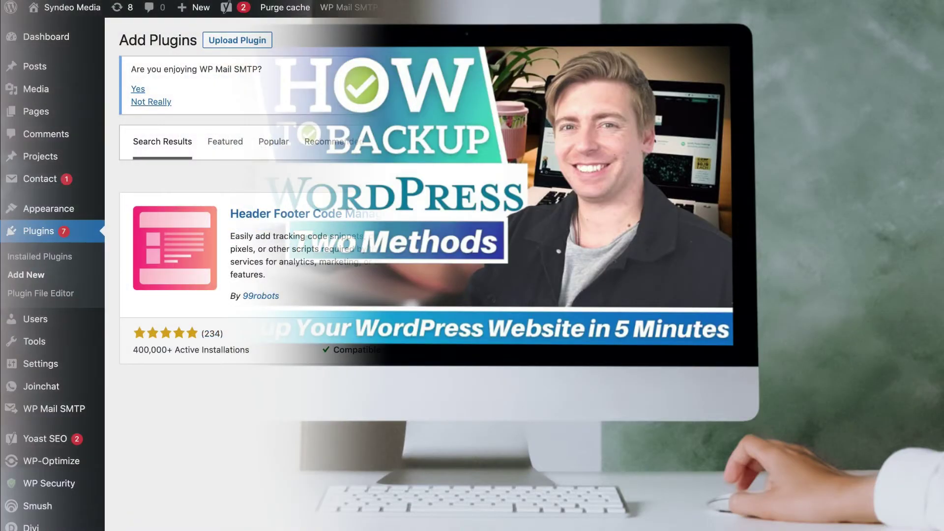
- Install and activate the Header Footer Code Manager plugin
left_click(472, 216)
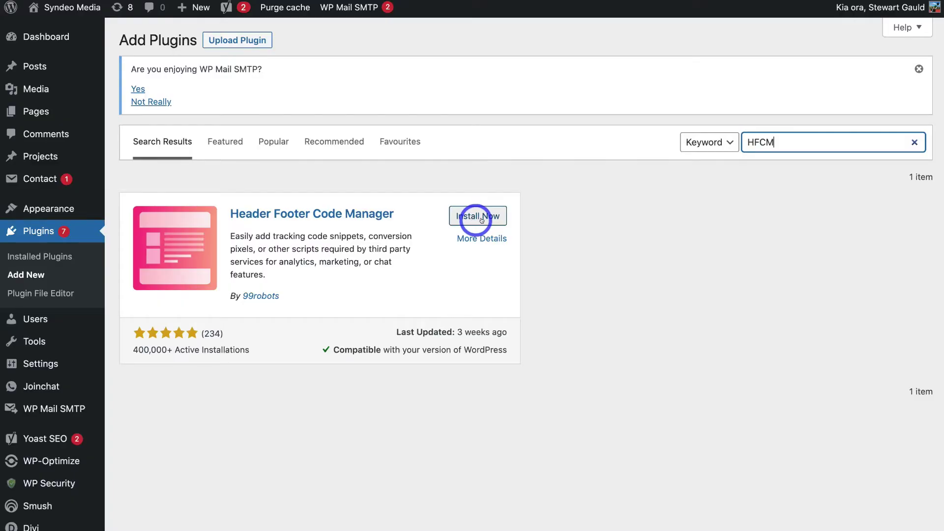
left_click(461, 216)
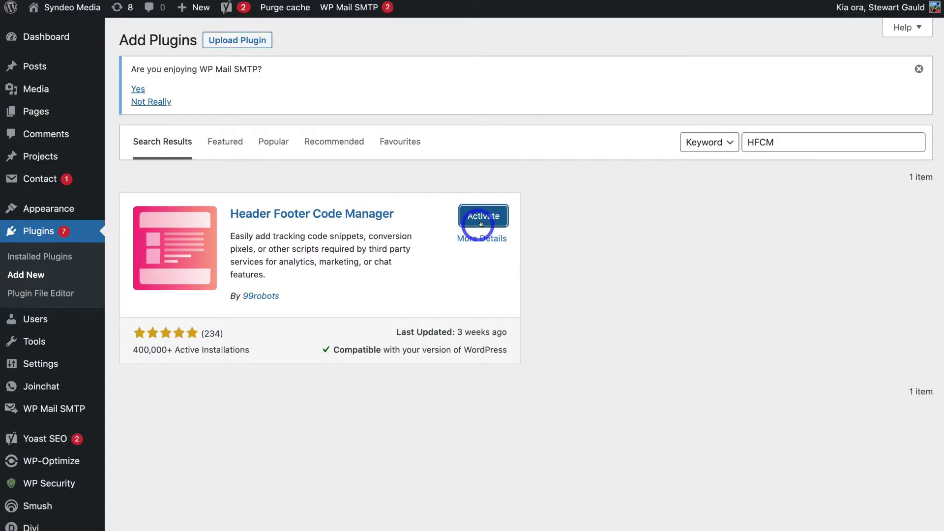
left_click(465, 218)
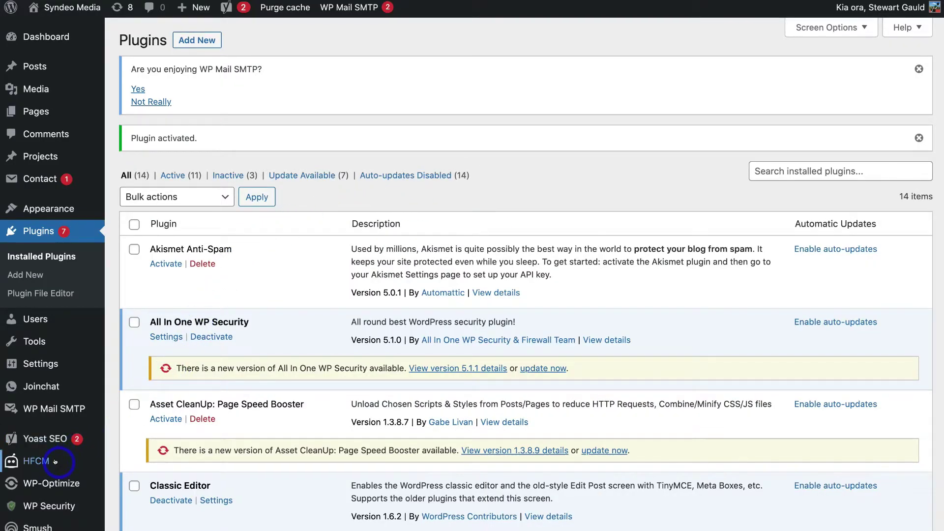
mouse_move(50, 459)
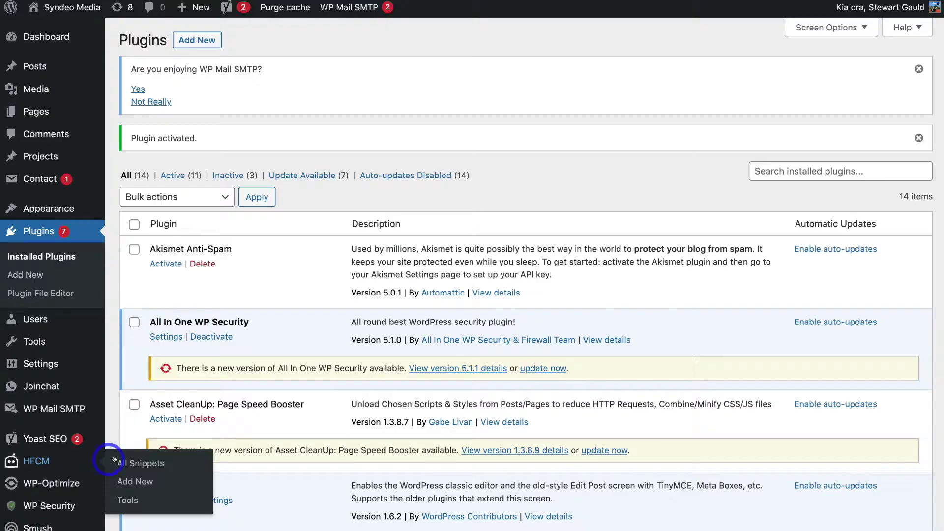
- Save a Header snippet 'Google Tag Manager Header' containing the pasted Tag Manager head code
left_click(151, 479)
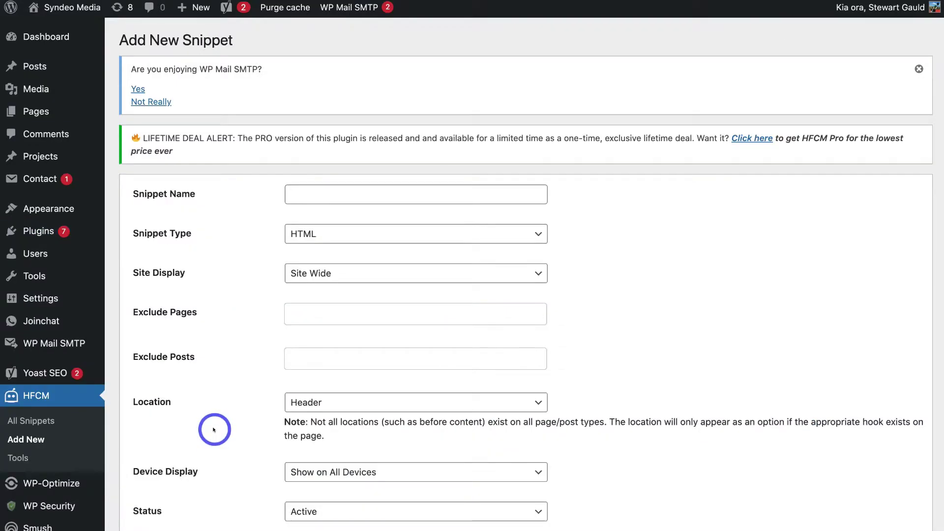
left_click(315, 193)
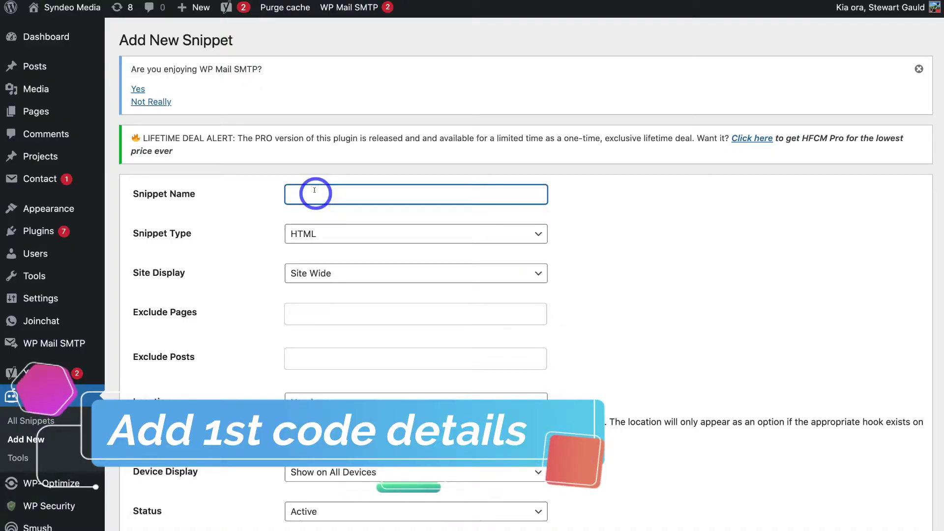
type("Google Tag Manager Header")
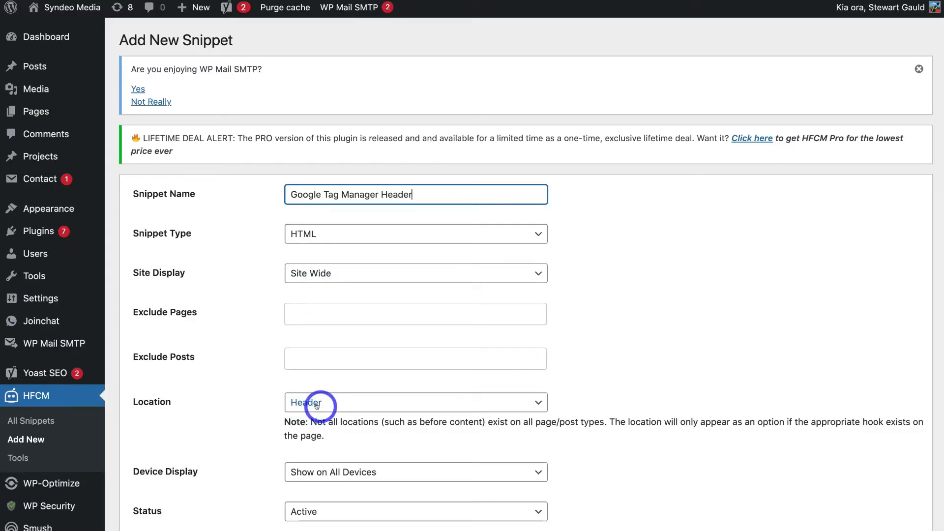
scroll(318, 404, "down", 6)
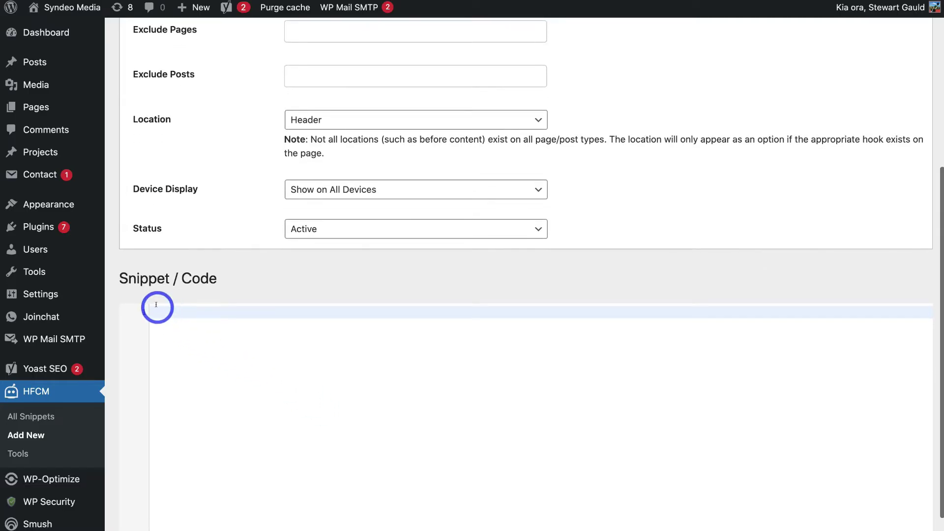
left_click(156, 306)
right_click(187, 315)
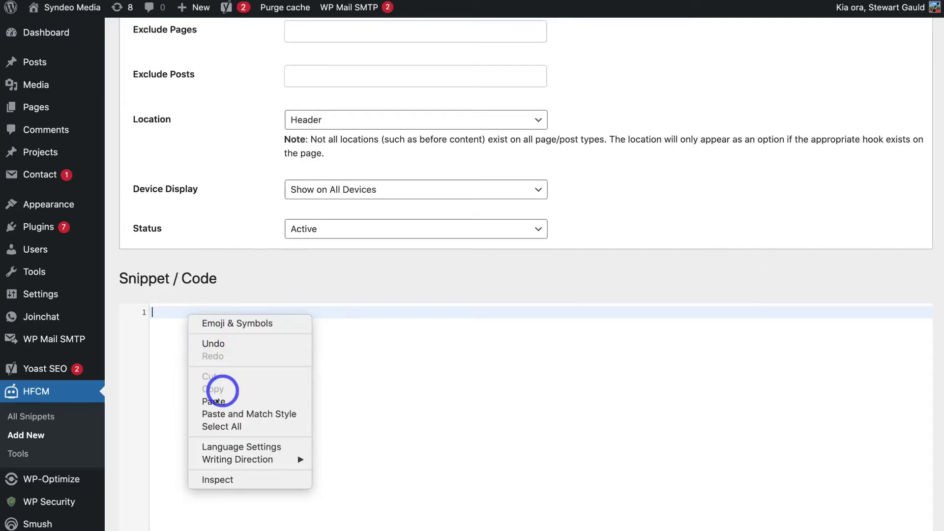
left_click(217, 401)
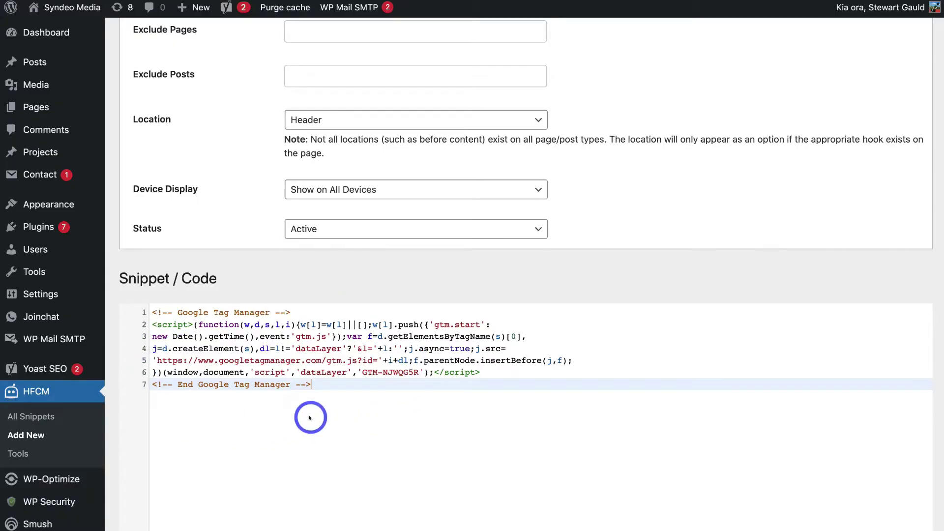
scroll(310, 418, "down", 5)
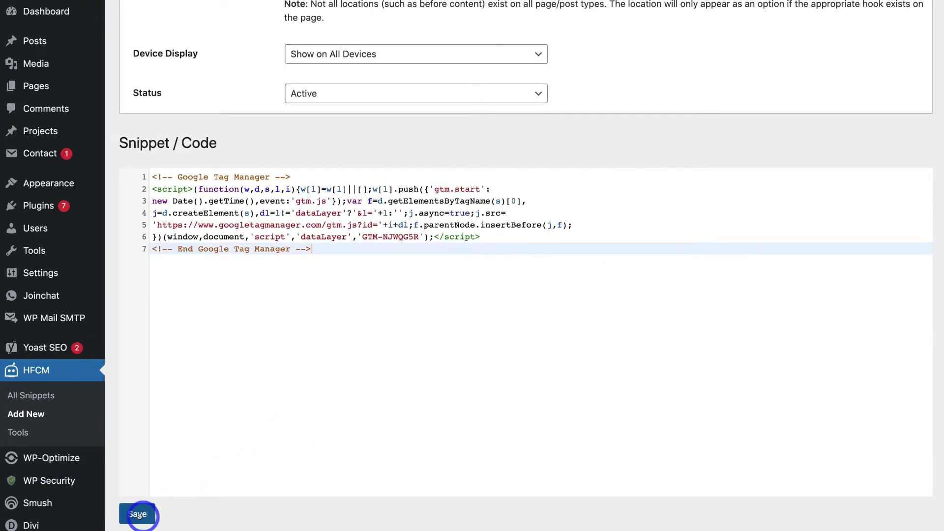
left_click(138, 514)
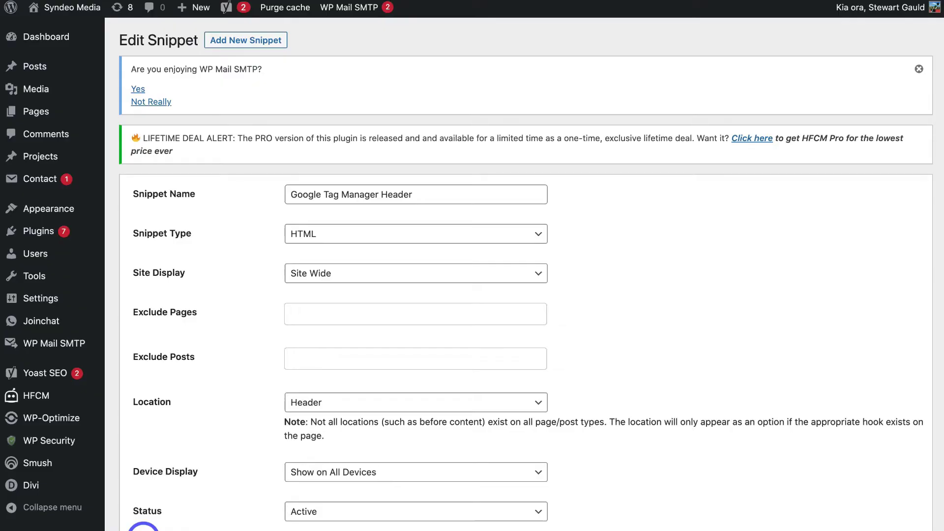
- Start a new snippet named 'Google Tag Manager Body' with its Location set to Footer
mouse_move(33, 396)
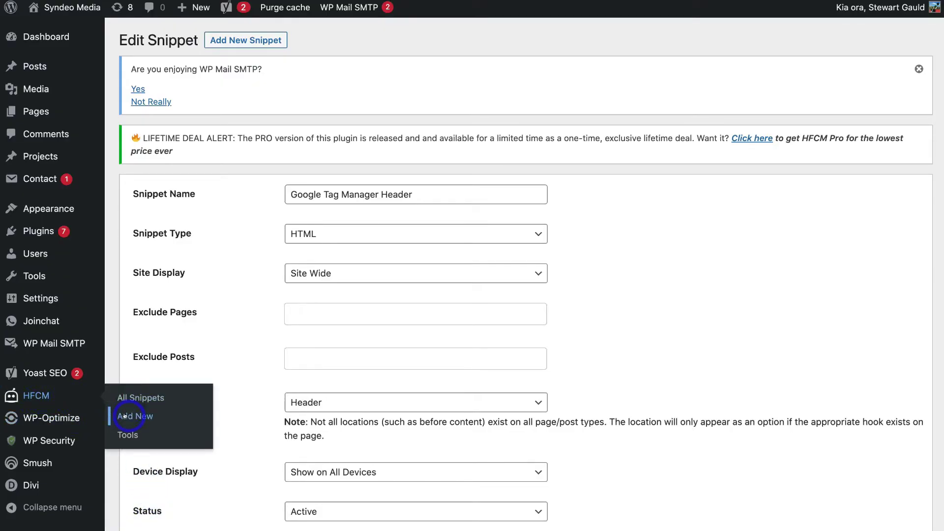
left_click(162, 415)
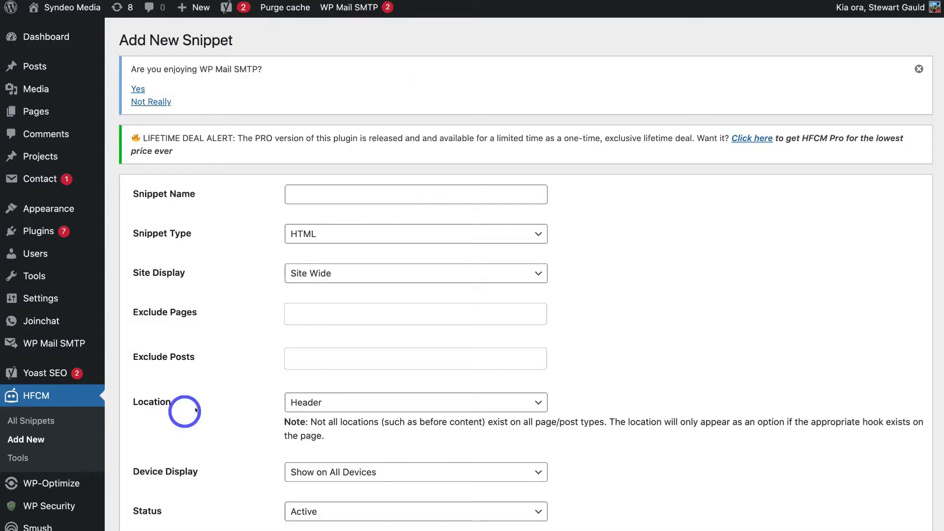
left_click(300, 190)
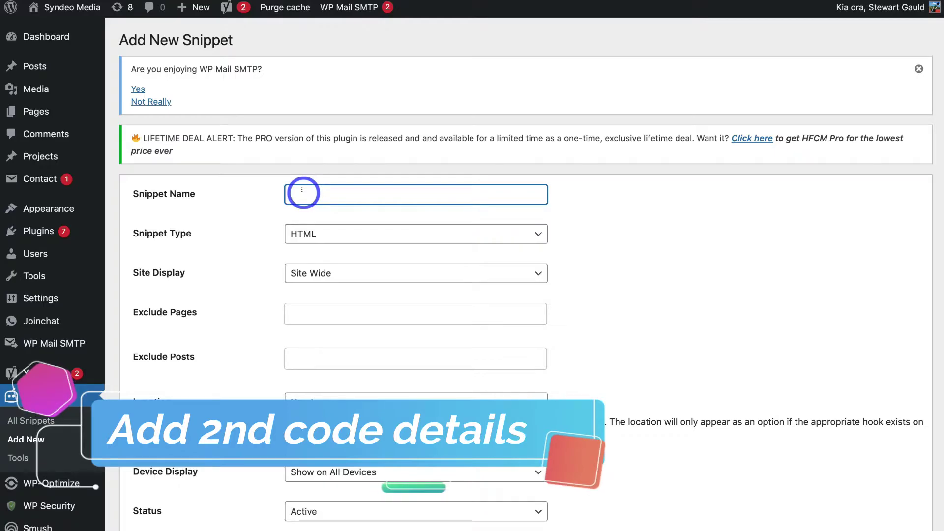
key("ctrl+v")
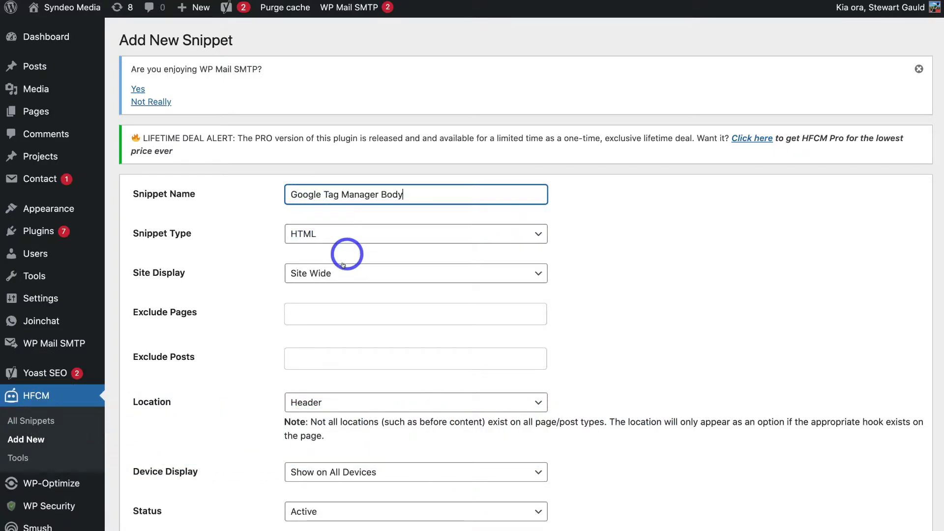
left_click(344, 404)
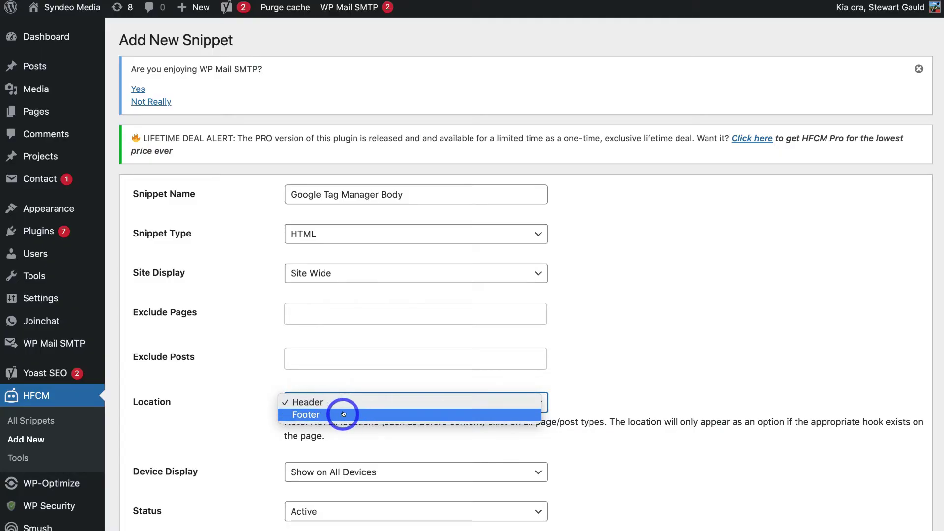
left_click(350, 415)
scroll(347, 406, "down", 8)
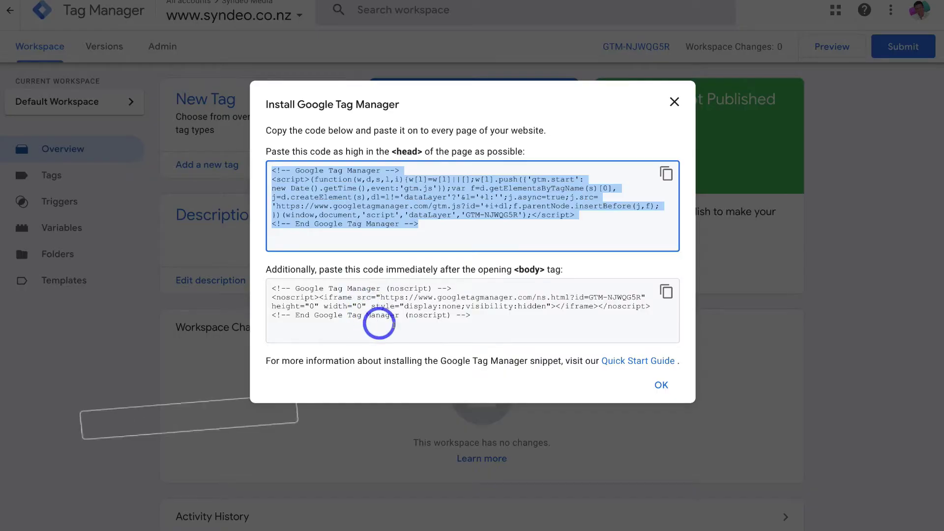
- Copy the <body> noscript code and close the install instructions with OK
left_click(665, 293)
key("ctrl+c")
left_click(661, 383)
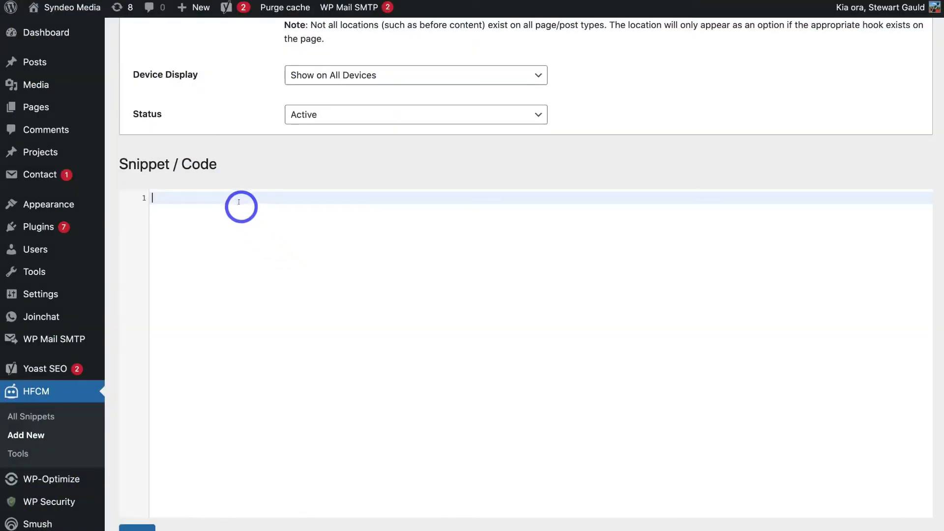
- Paste the noscript code into the Google Tag Manager Body snippet and save it
right_click(240, 200)
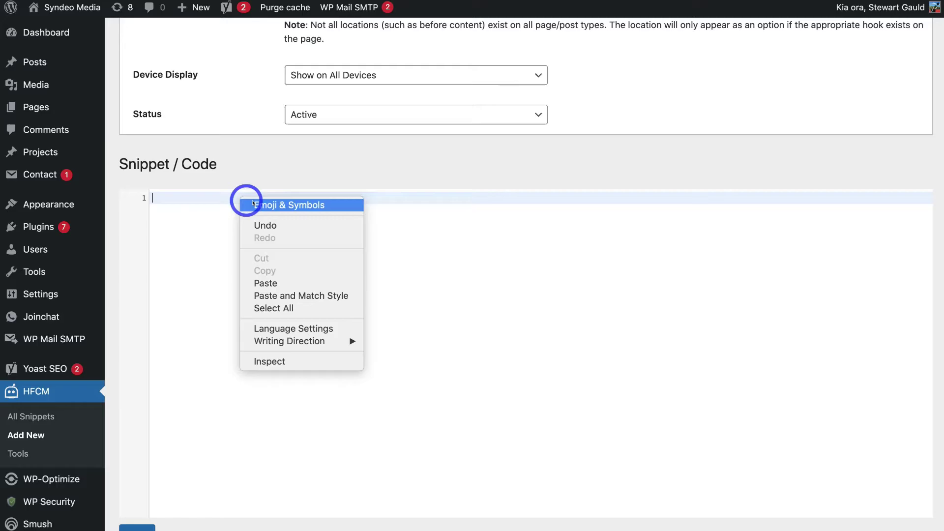
left_click(276, 283)
scroll(276, 265, "down", 1)
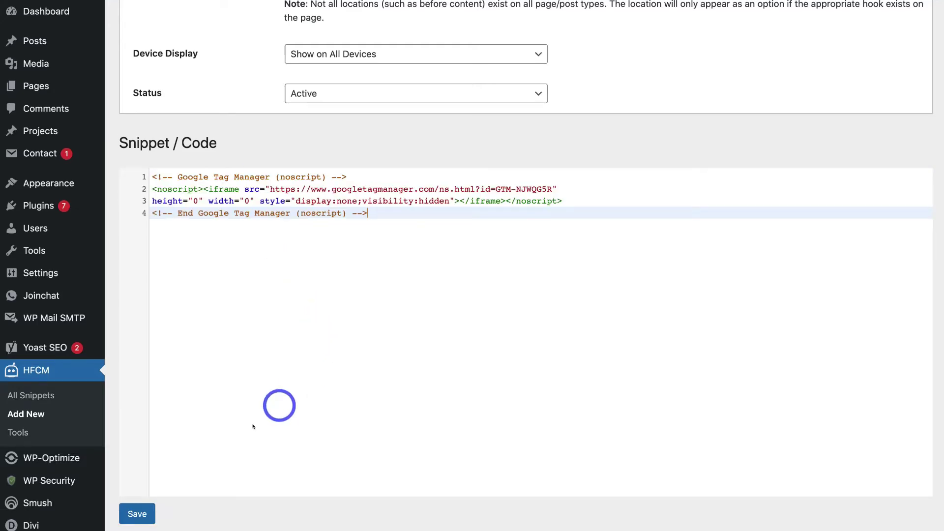
left_click(139, 513)
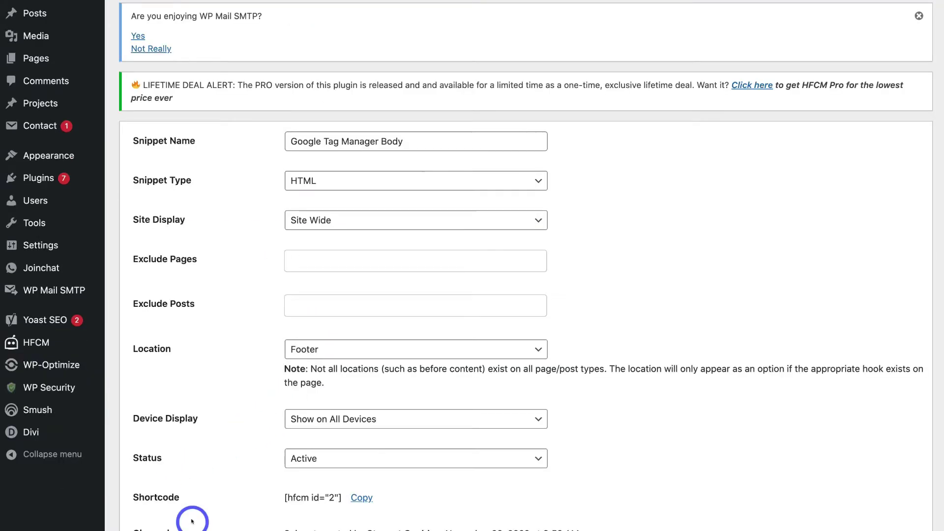
- Open All Snippets and make sure the Body snippet's status toggle is on
mouse_move(15, 338)
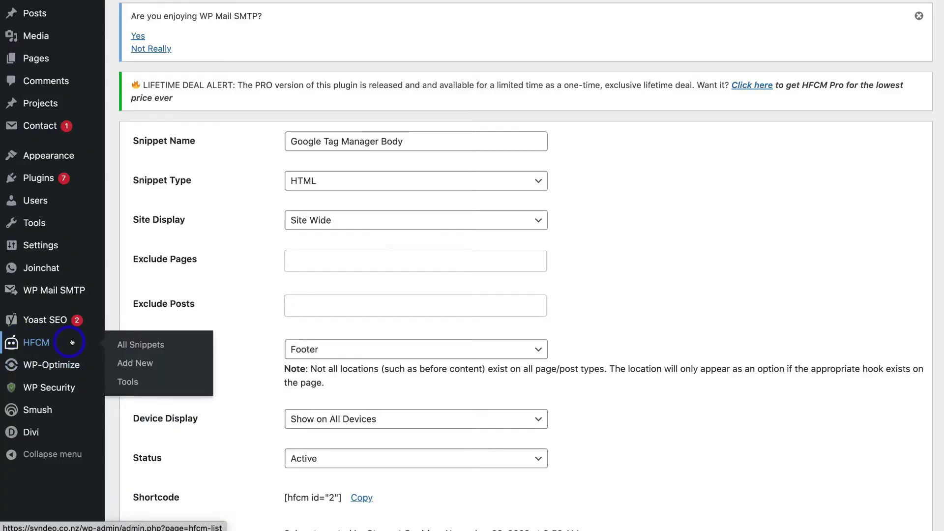
left_click(138, 344)
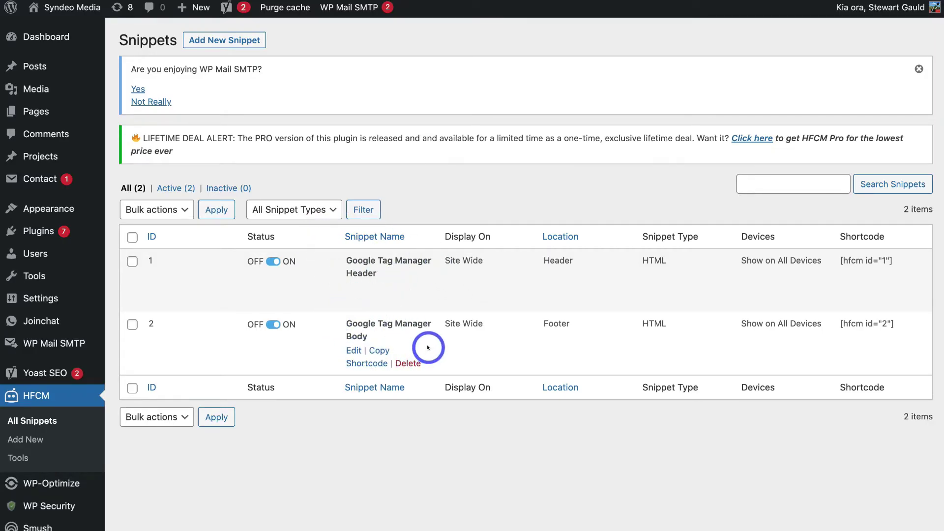
left_click(274, 324)
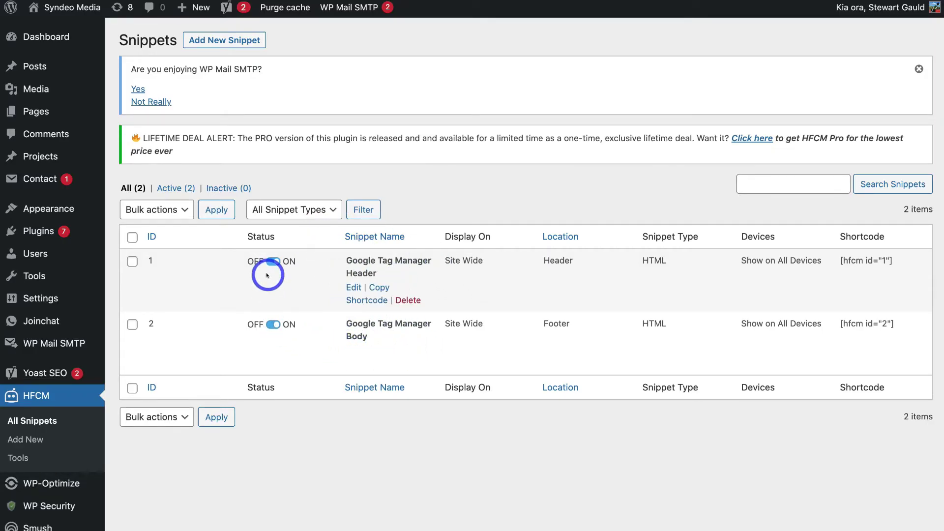
left_click(274, 325)
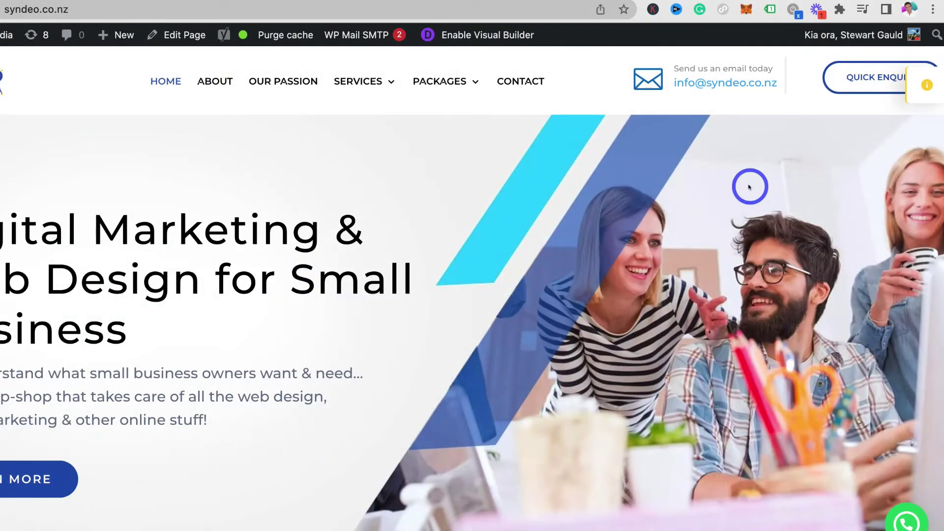
- Run Tag Assistant on the homepage, confirming it finds one Google Tag Manager tag
left_click(768, 9)
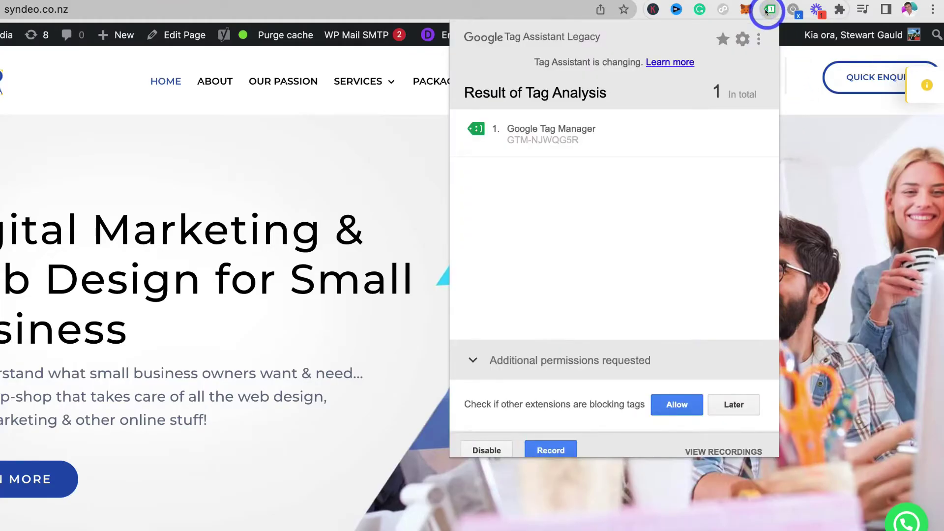